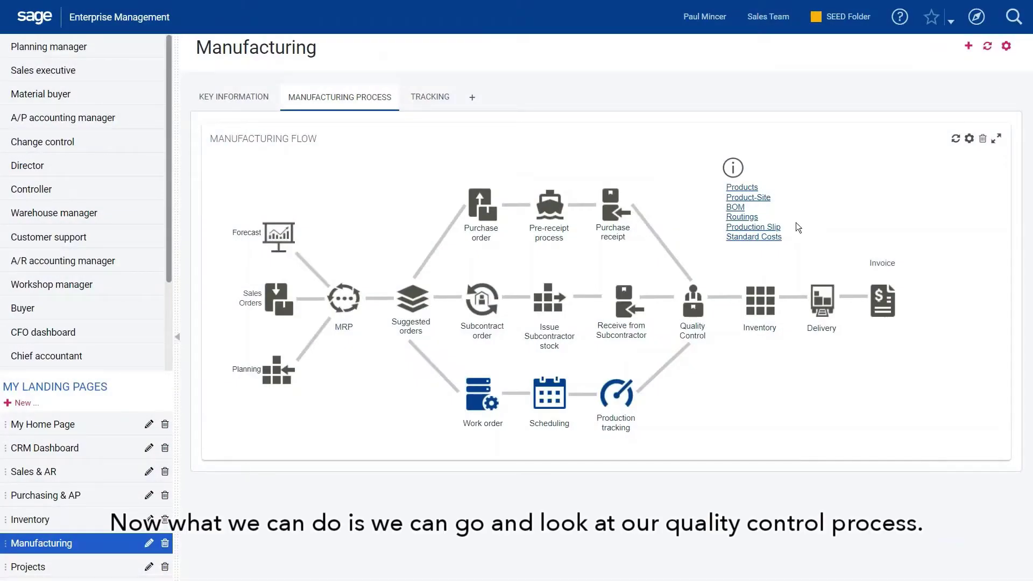
- Open quality control request QUAIC0010217 for FIN048 and select the first detail line, serial X3-1231
click(698, 311)
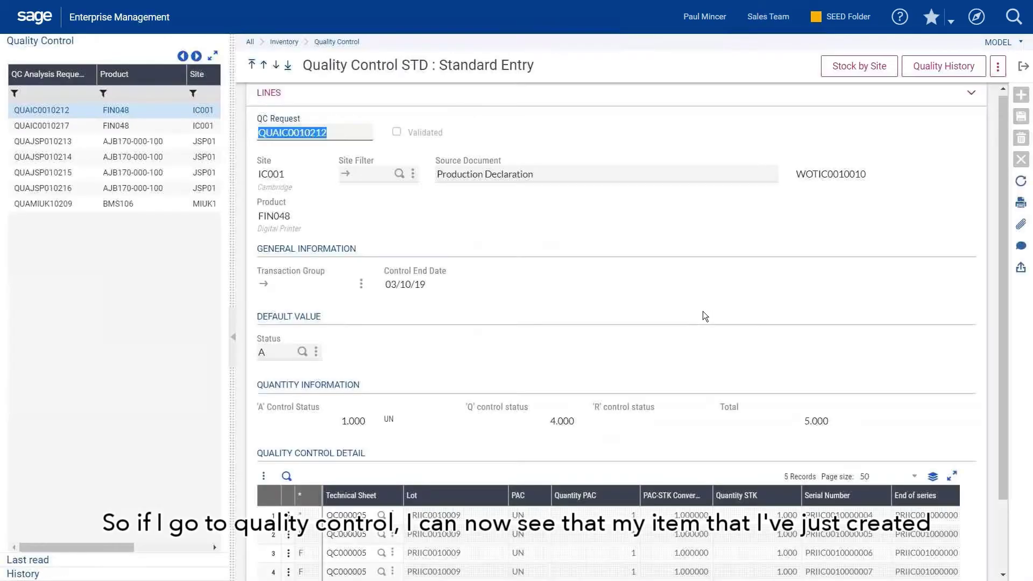
click(70, 128)
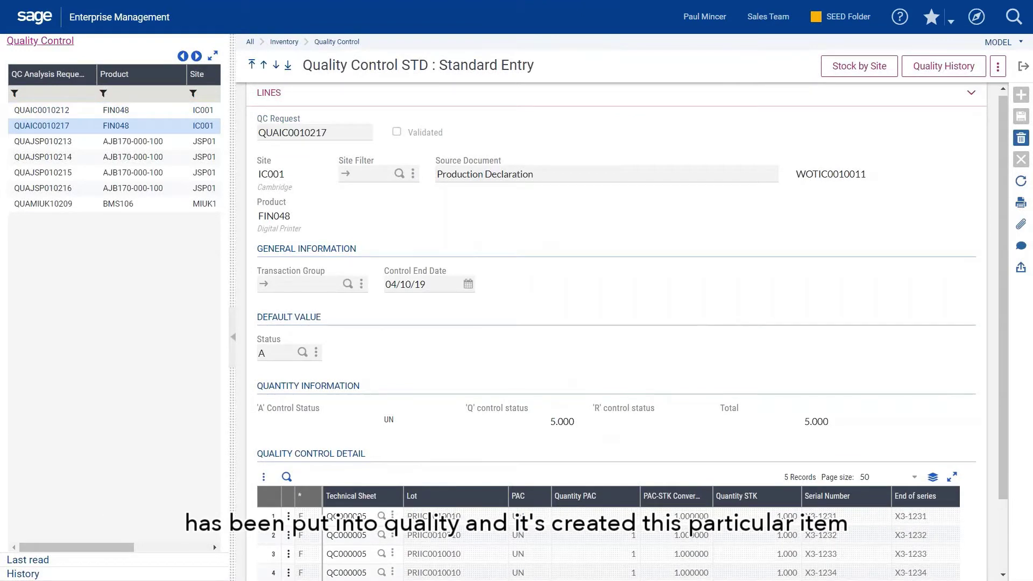
scroll(917, 157, down, 3)
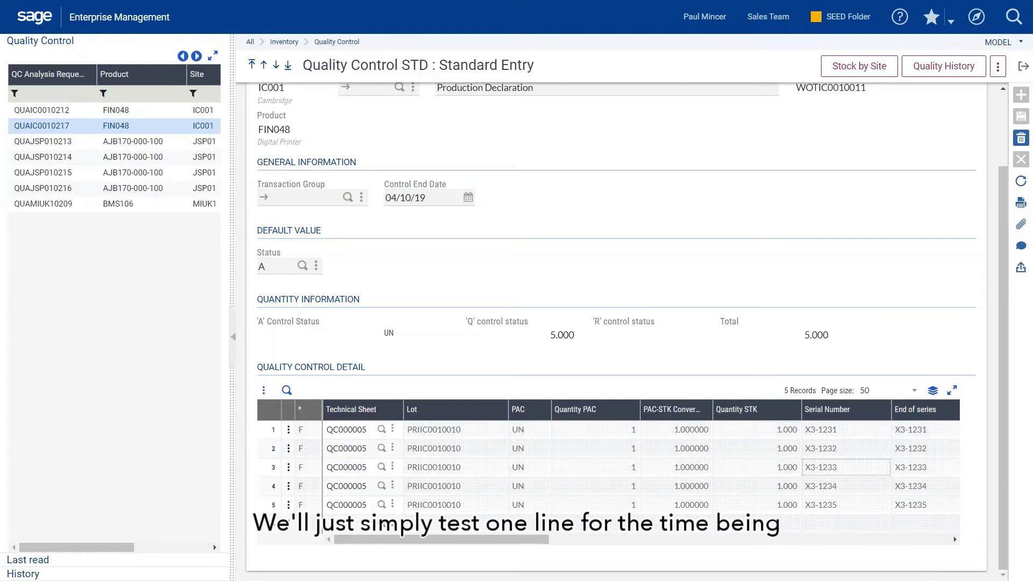
click(267, 433)
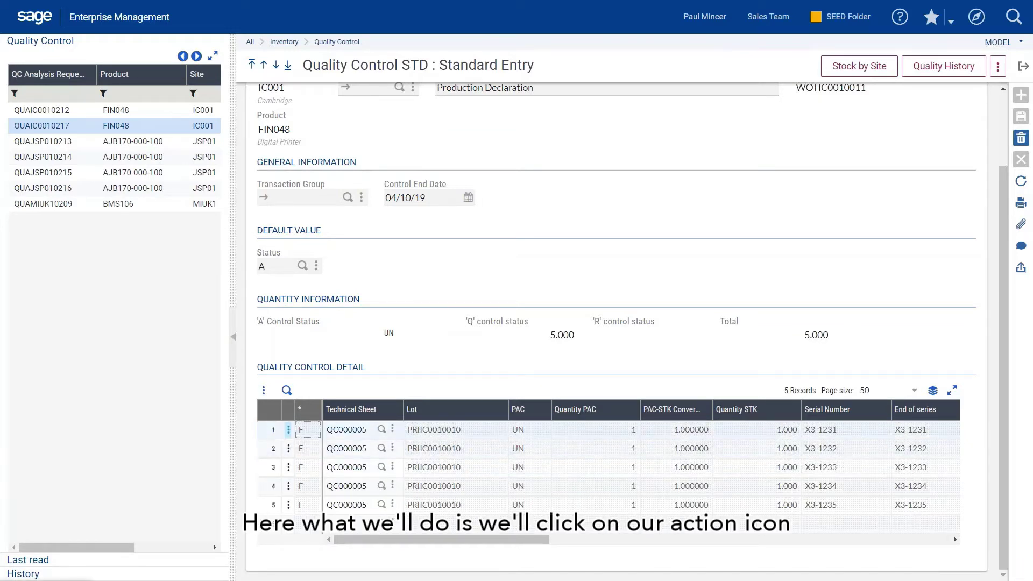
- Complete serial X3-1231's technical sheet with test date 02/10/2019, printing test 1 and colour check STD, and save it
click(289, 433)
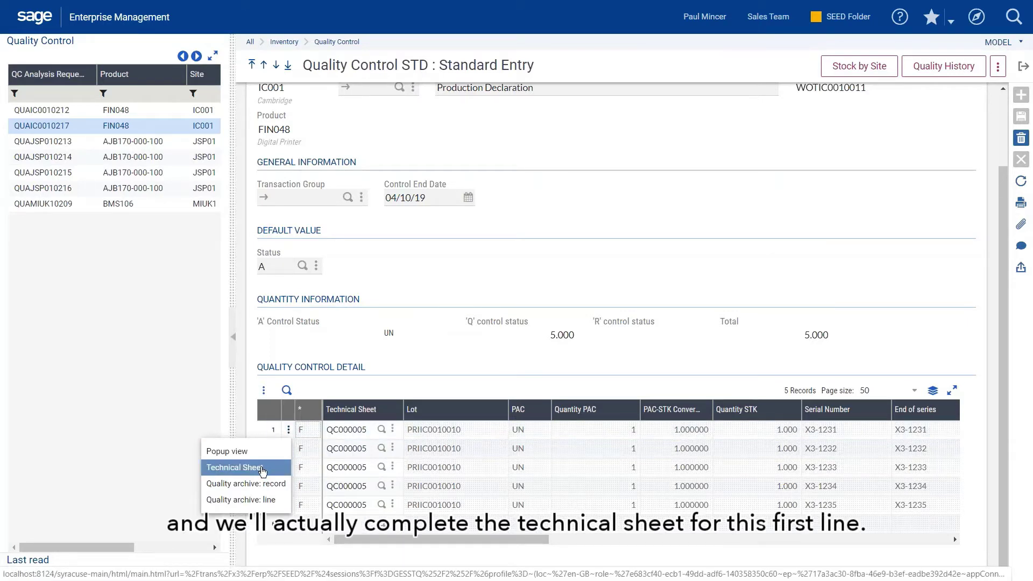
click(262, 471)
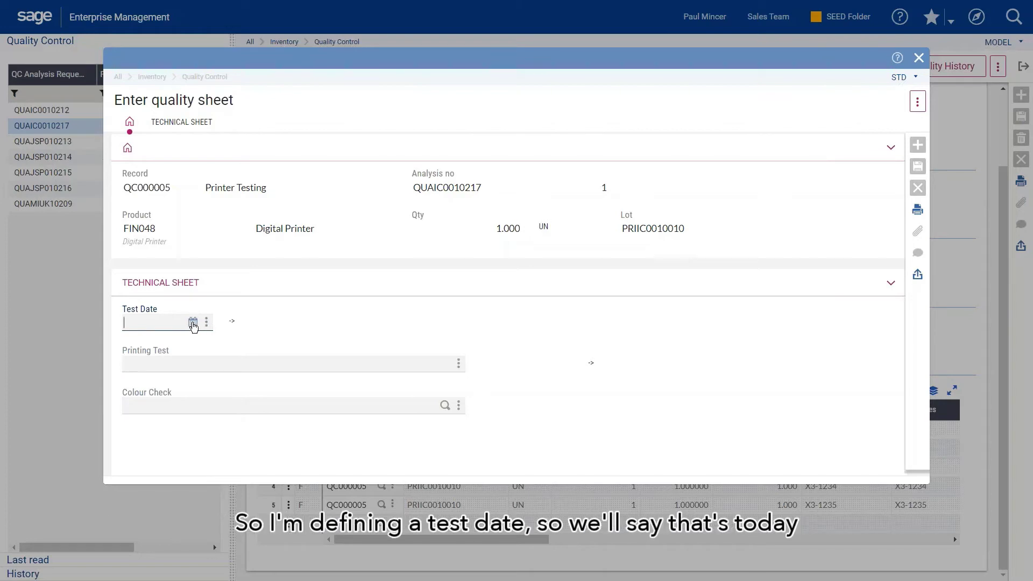
click(193, 323)
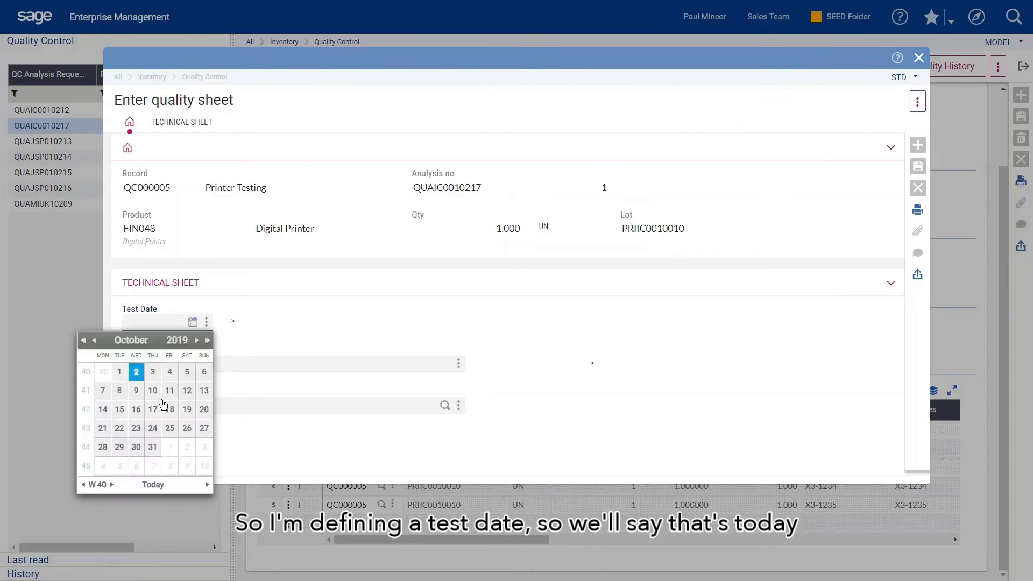
click(152, 484)
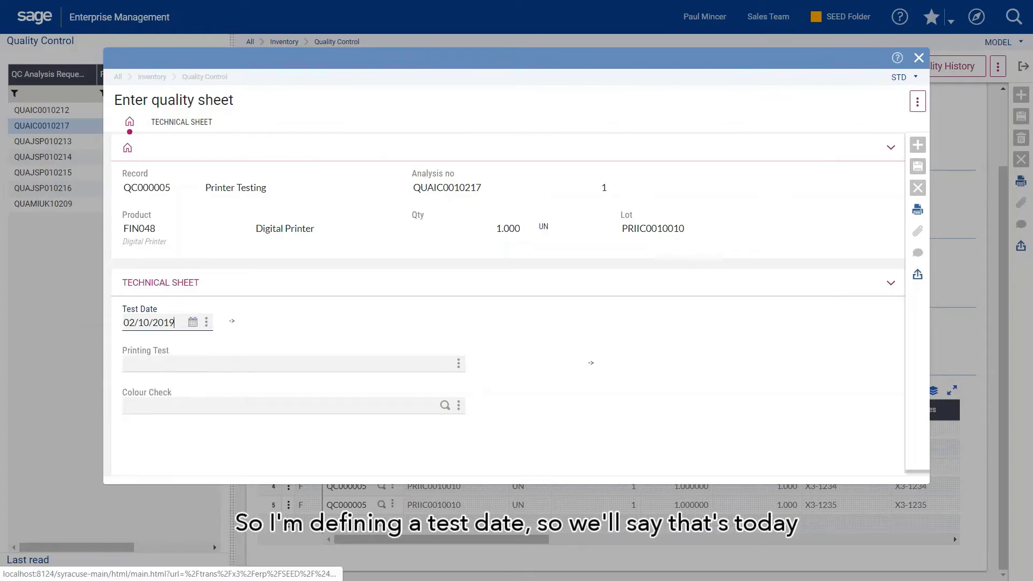
click(310, 370)
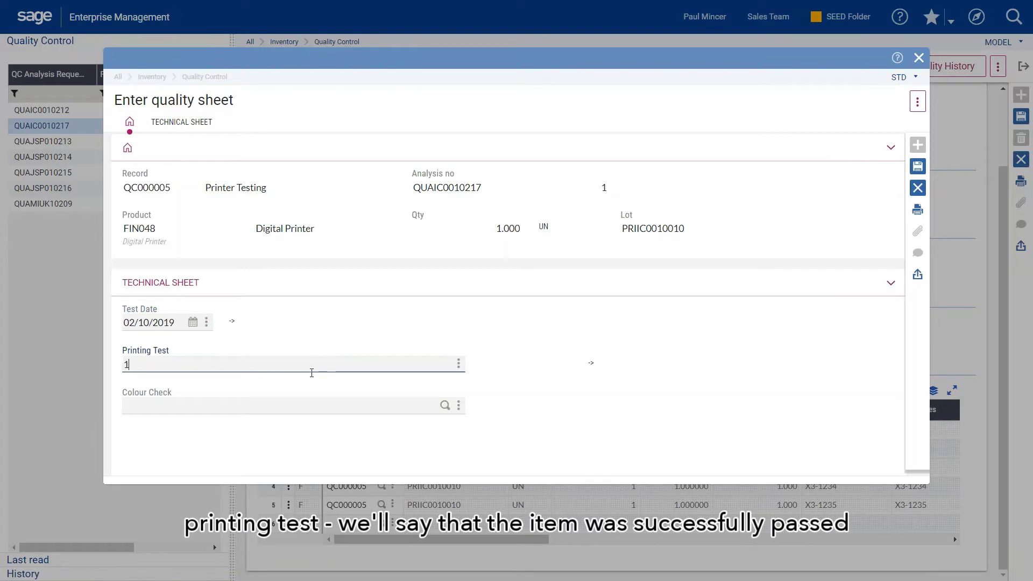
click(310, 408)
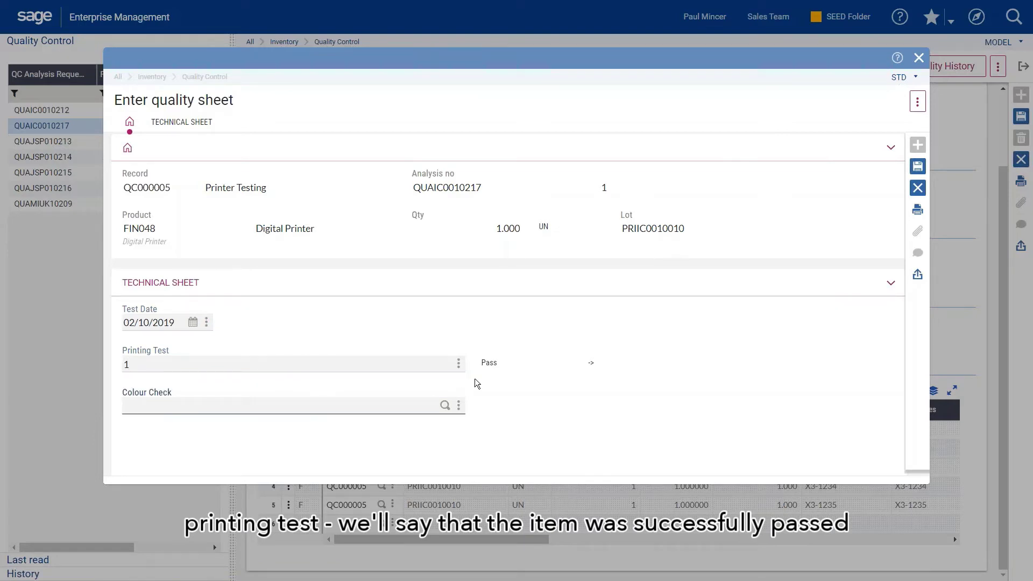
click(445, 405)
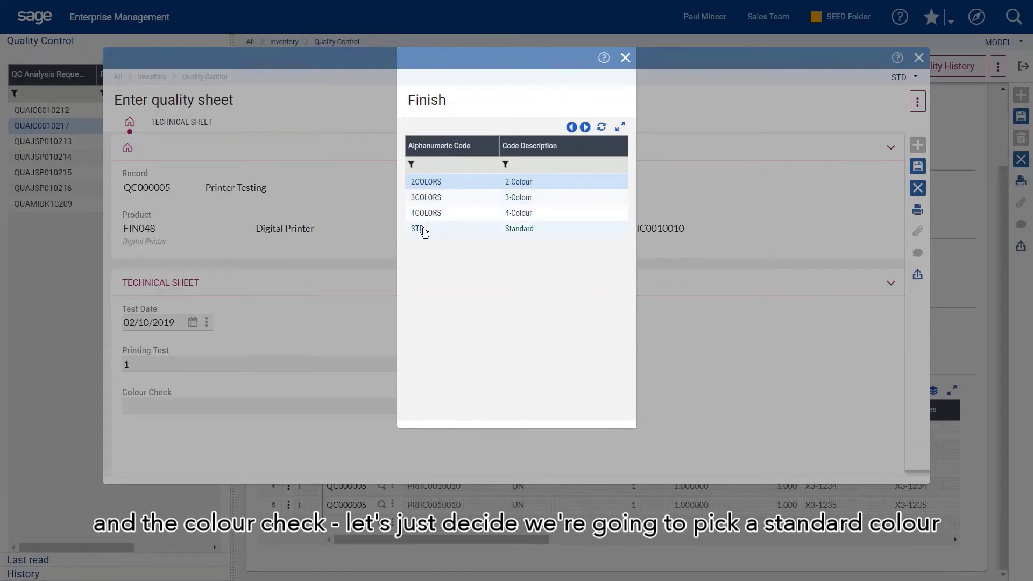
click(423, 231)
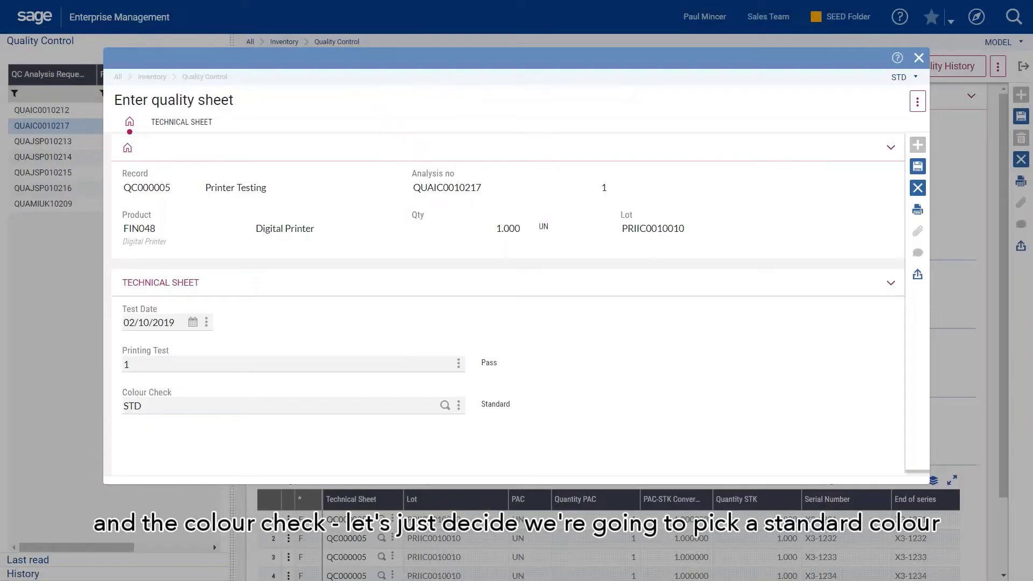
click(918, 167)
- Begin the quality control detail for serial X3-1231 with qualified quantity 1 and new status A
scroll(673, 323, down, 1)
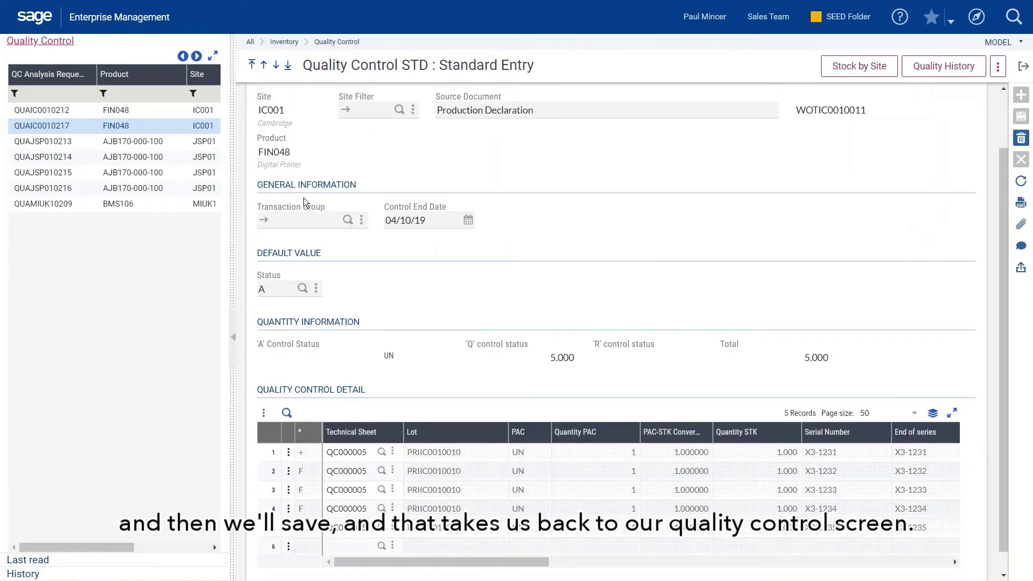
click(289, 454)
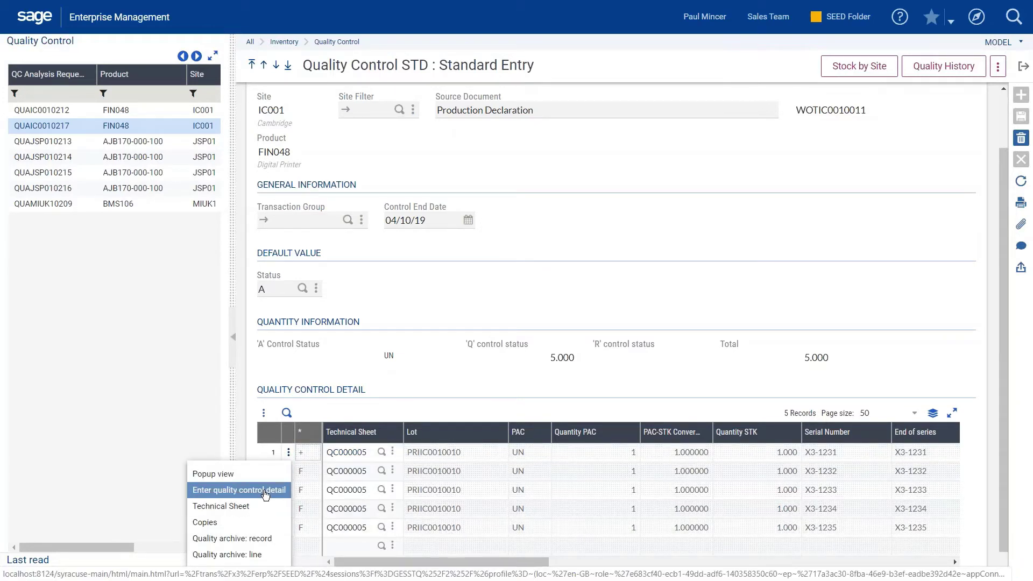
click(265, 495)
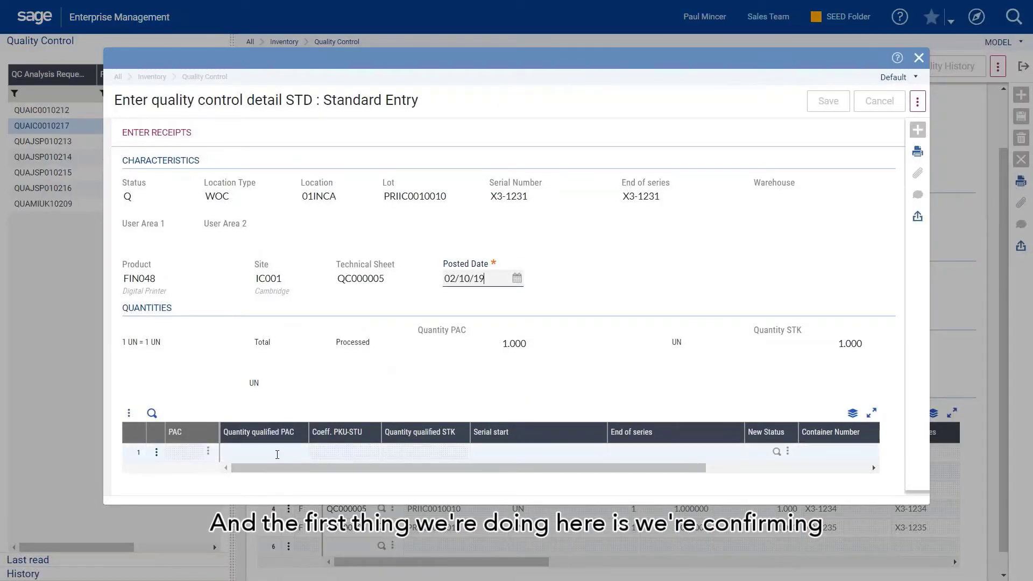
click(277, 452)
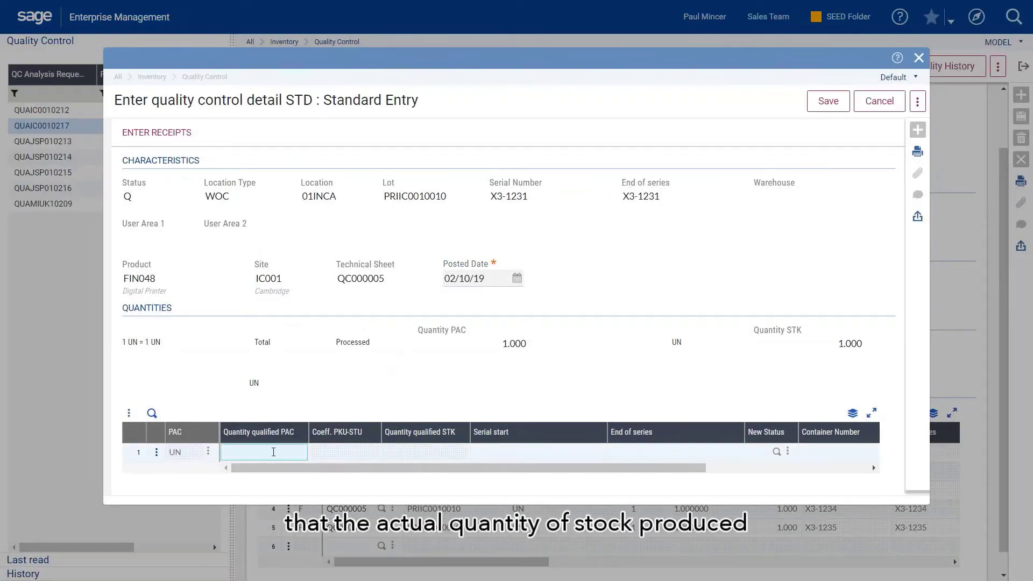
text(1)
click(518, 453)
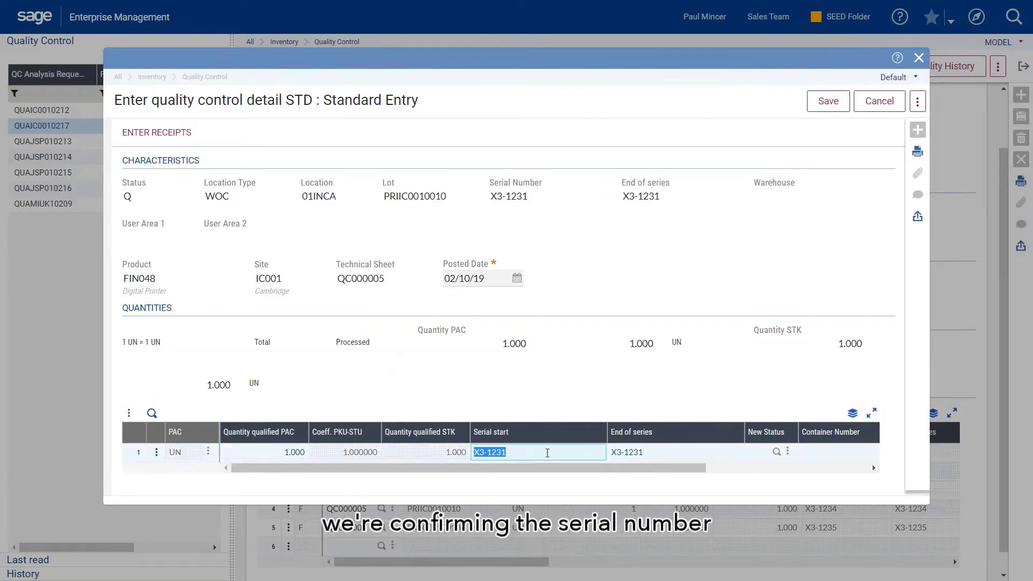
drag(620, 467, 762, 487)
click(560, 453)
text(A)
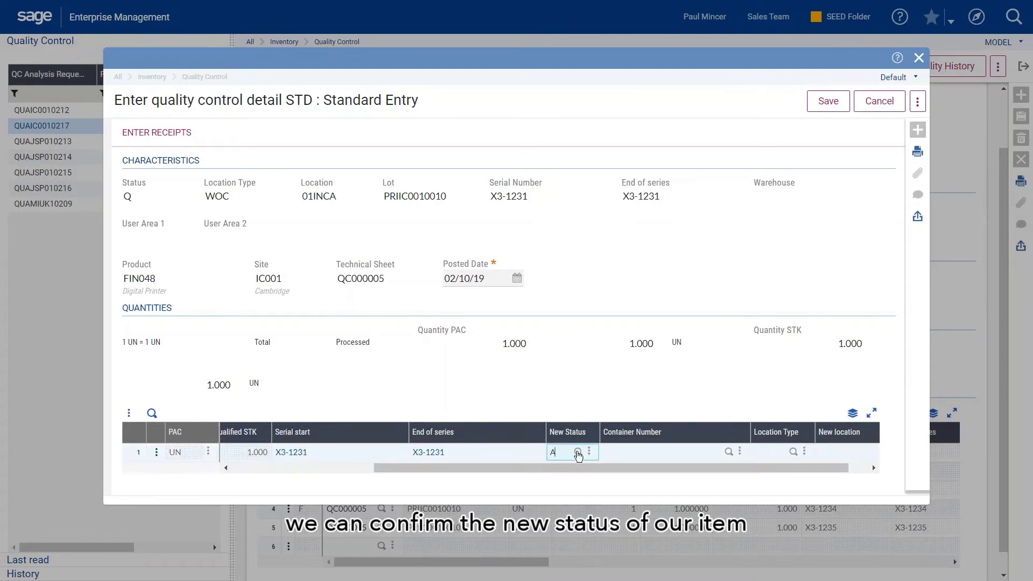
- Set the line's status to A (Accepted) and its location type to WOC, location 01INCA
click(577, 452)
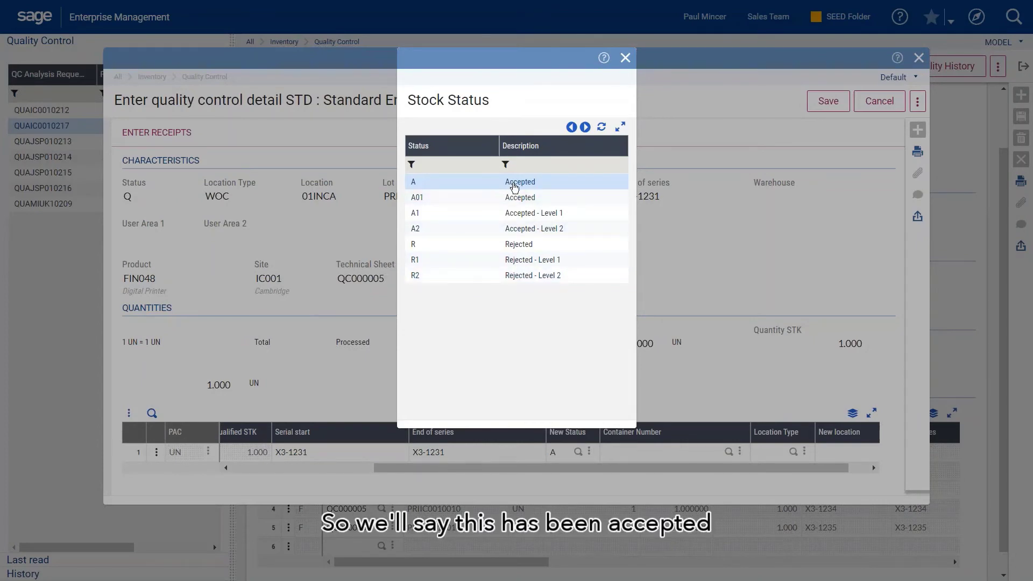
click(514, 183)
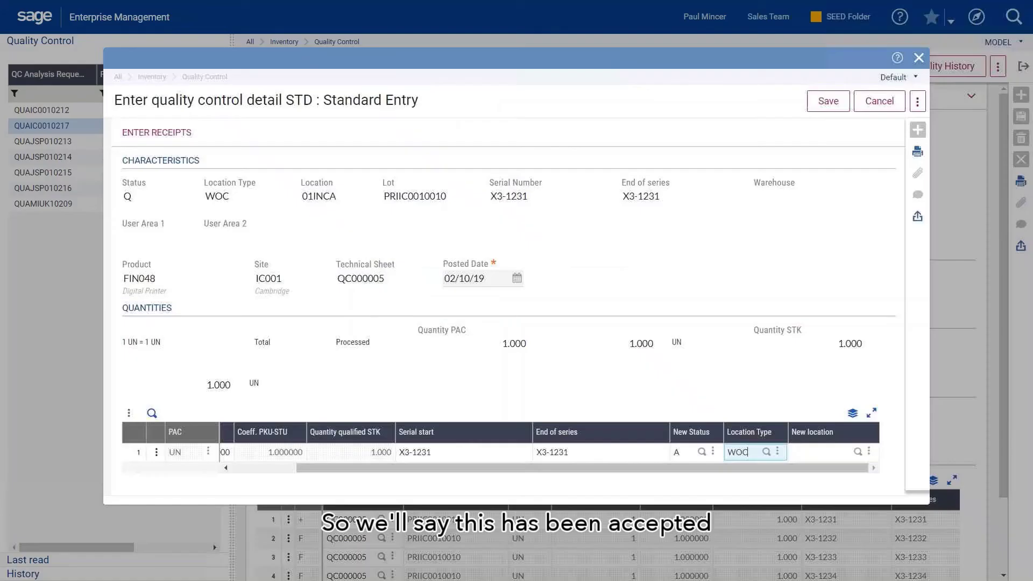
click(766, 451)
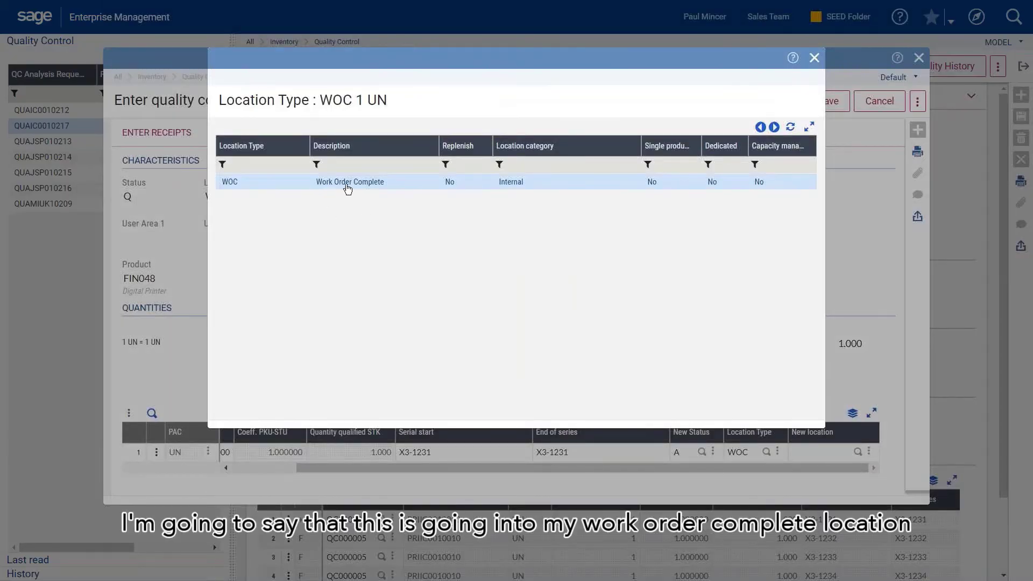
click(342, 182)
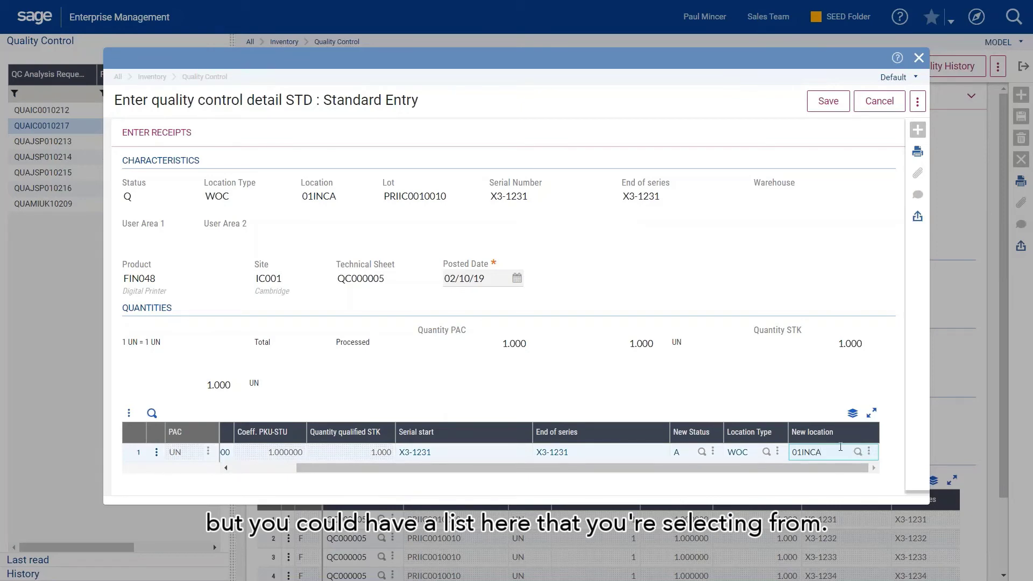
- Save the quality control detail and then the quality control request
click(826, 102)
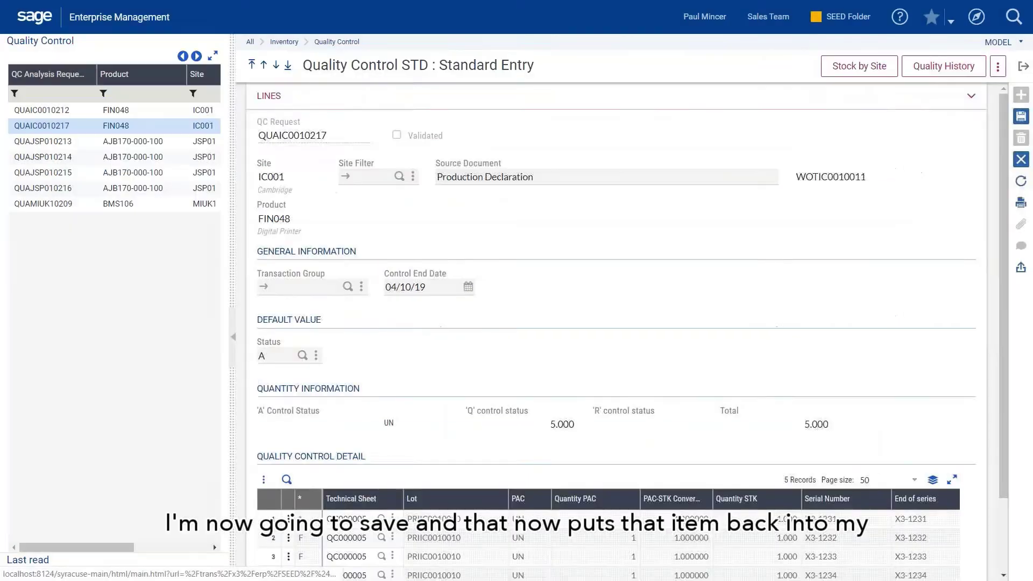
scroll(714, 254, down, 2)
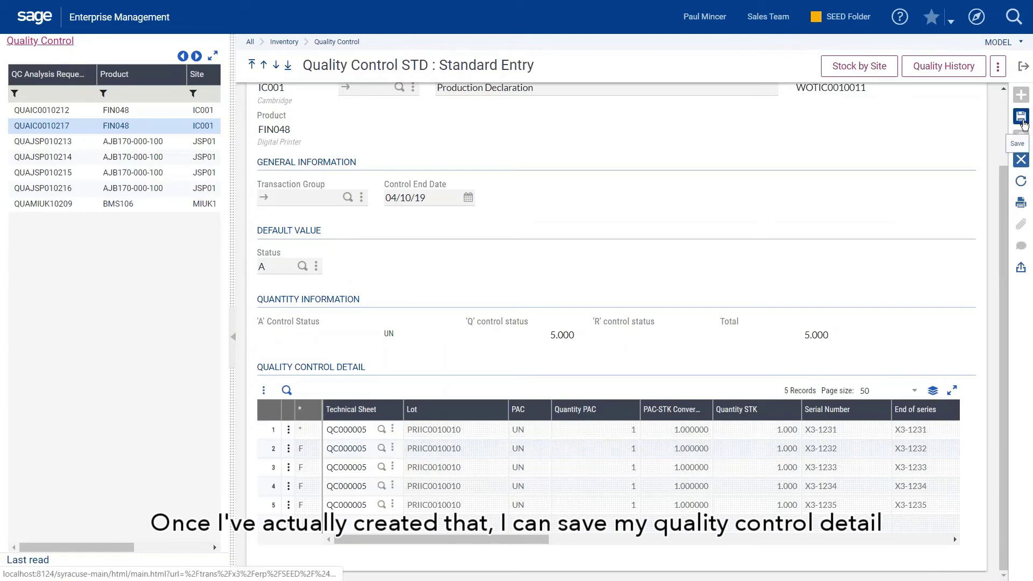
click(1021, 116)
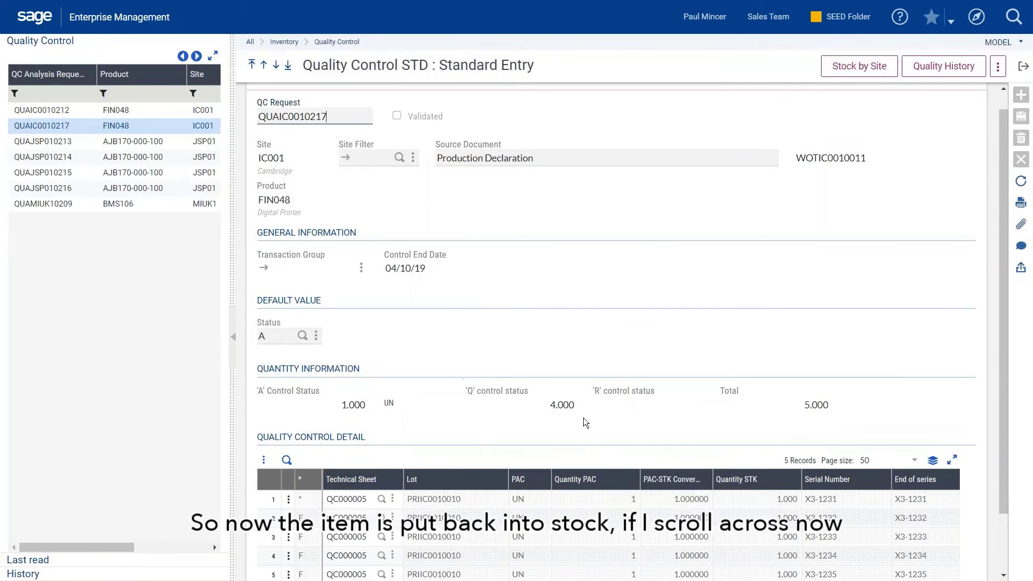
- Scroll the detail grid right to review the destination columns
scroll(617, 369, down, 1)
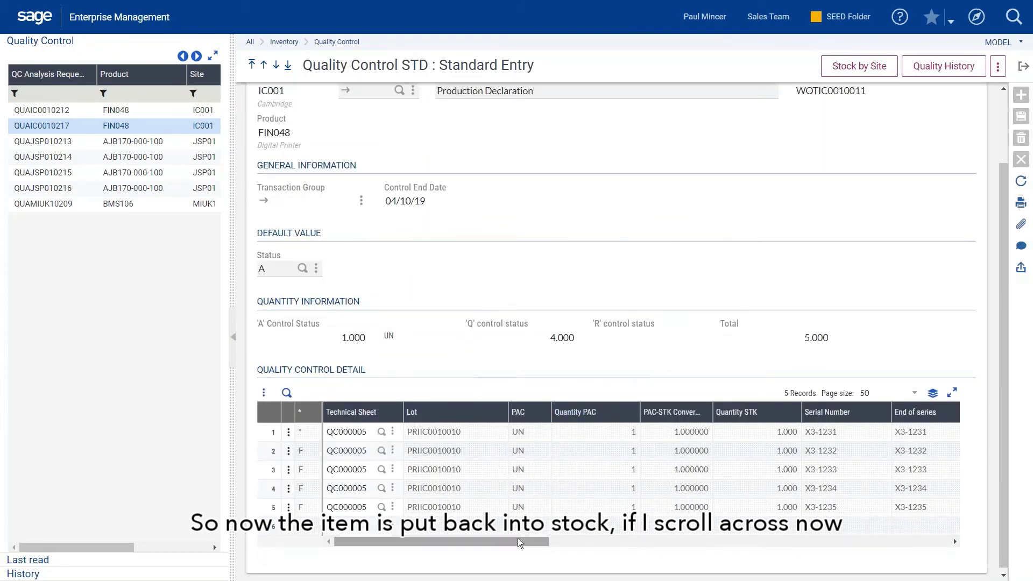
drag(522, 538, 828, 541)
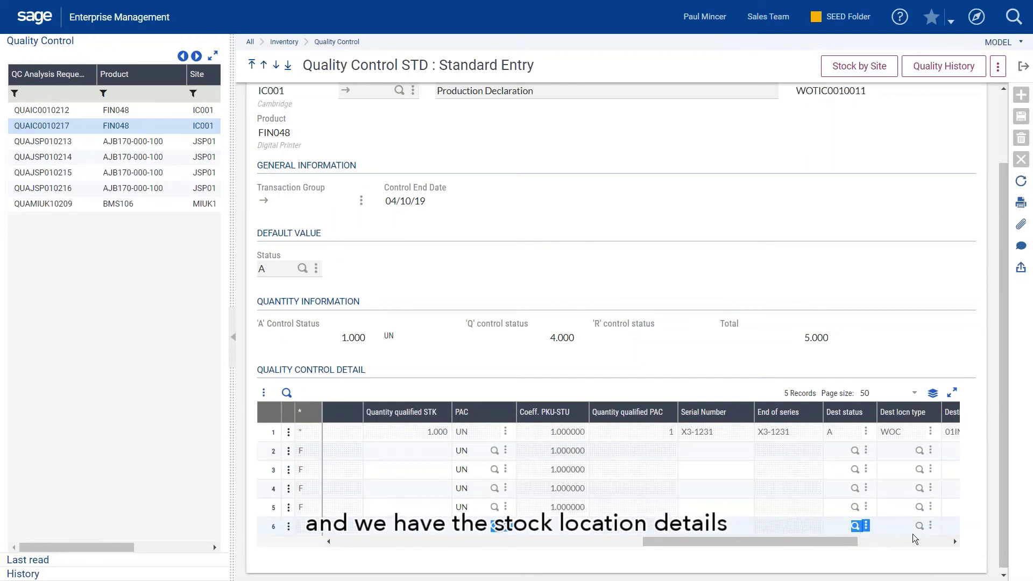
click(953, 540)
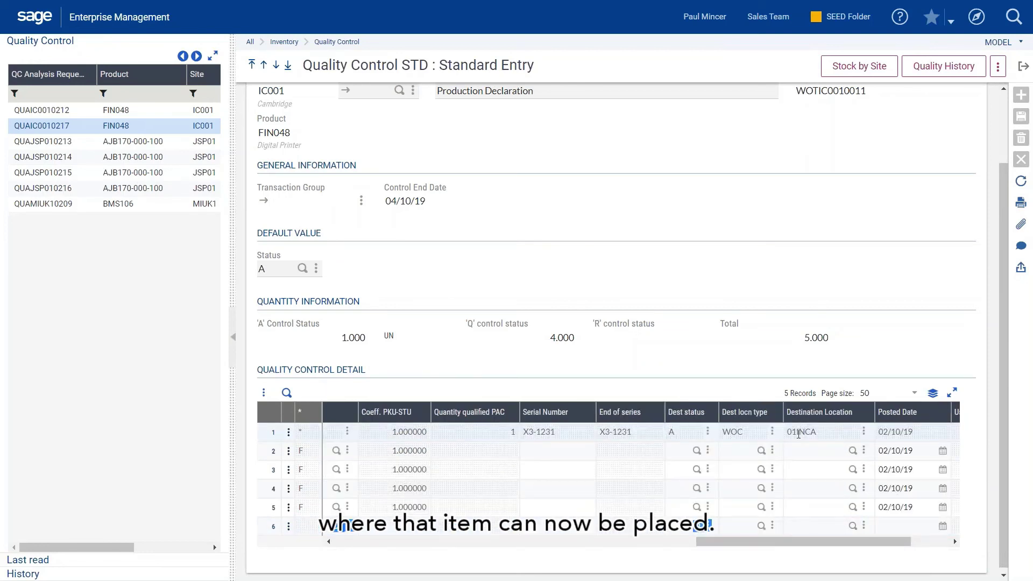